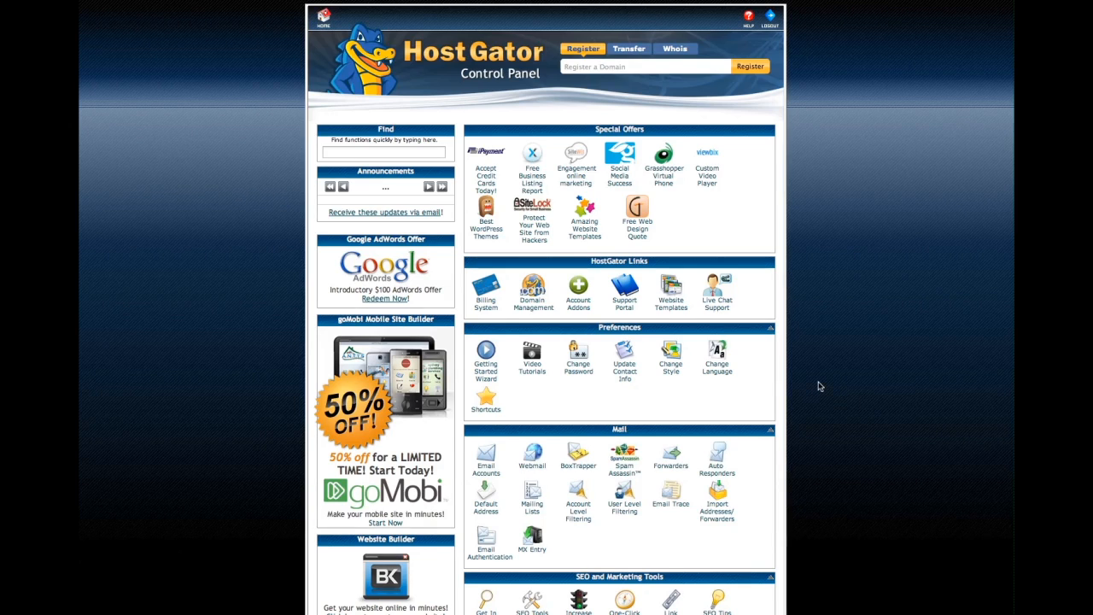
Step: Scroll down to Software/Services and launch the QuickInstall autoinstaller
scroll(720, 378, "down", 1)
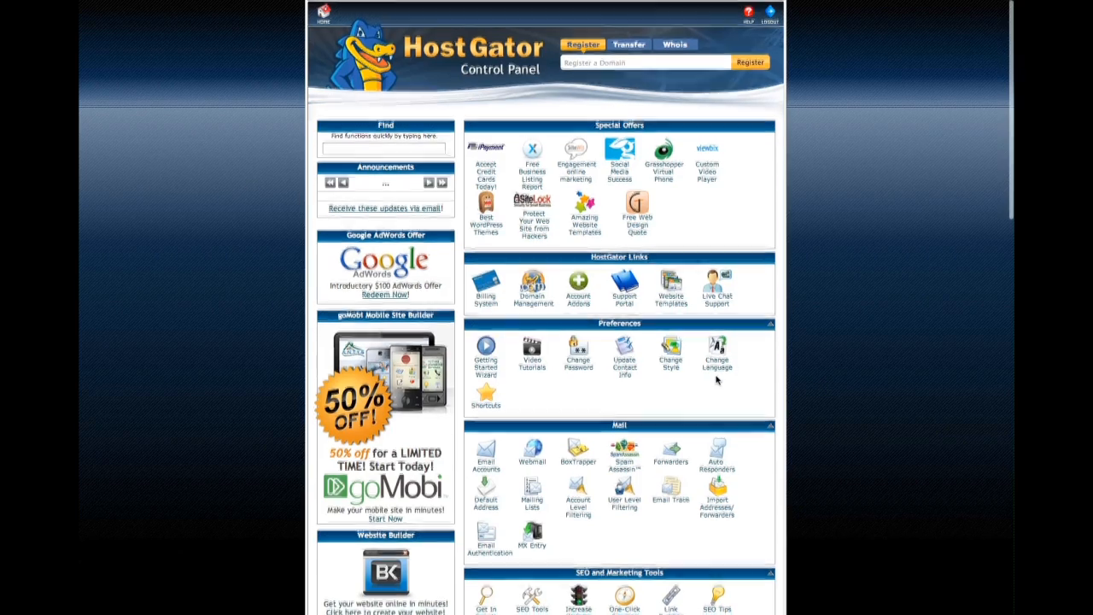
scroll(716, 379, "down", 10)
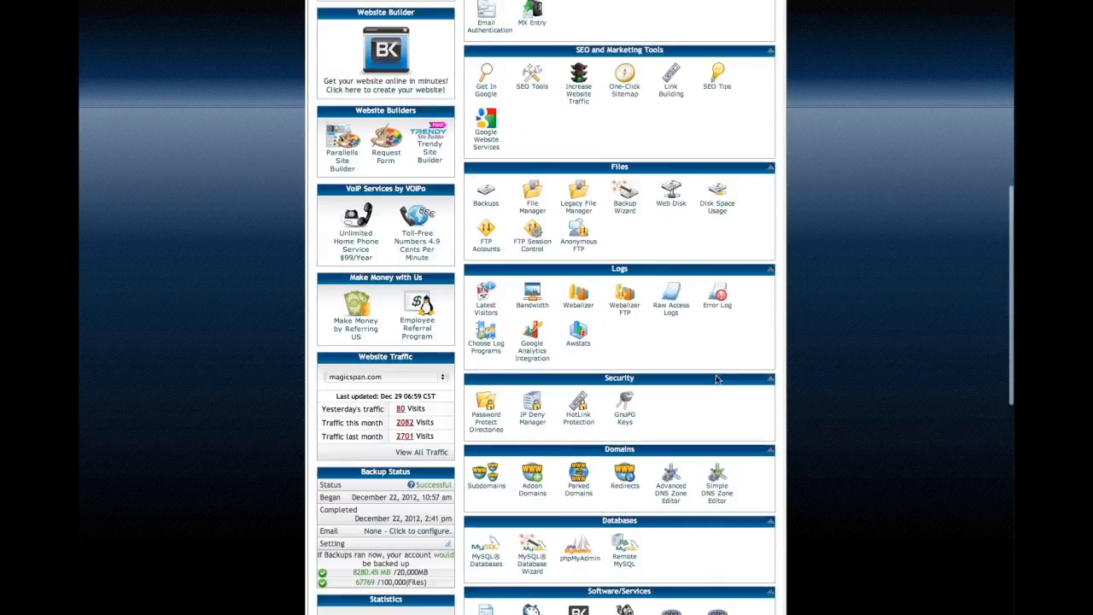
scroll(717, 379, "down", 5)
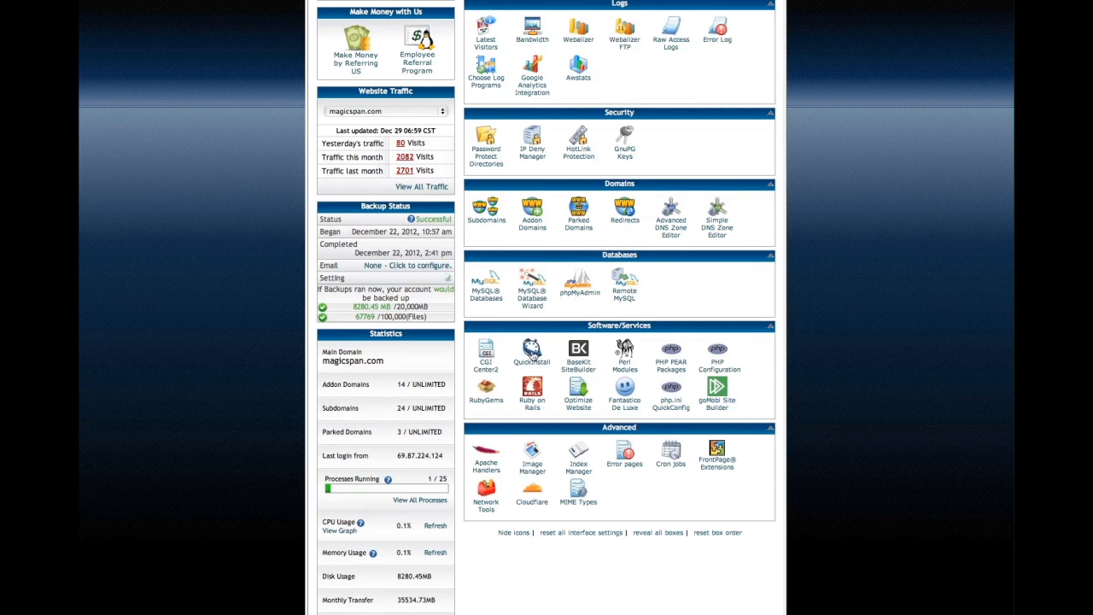
left_click(533, 354)
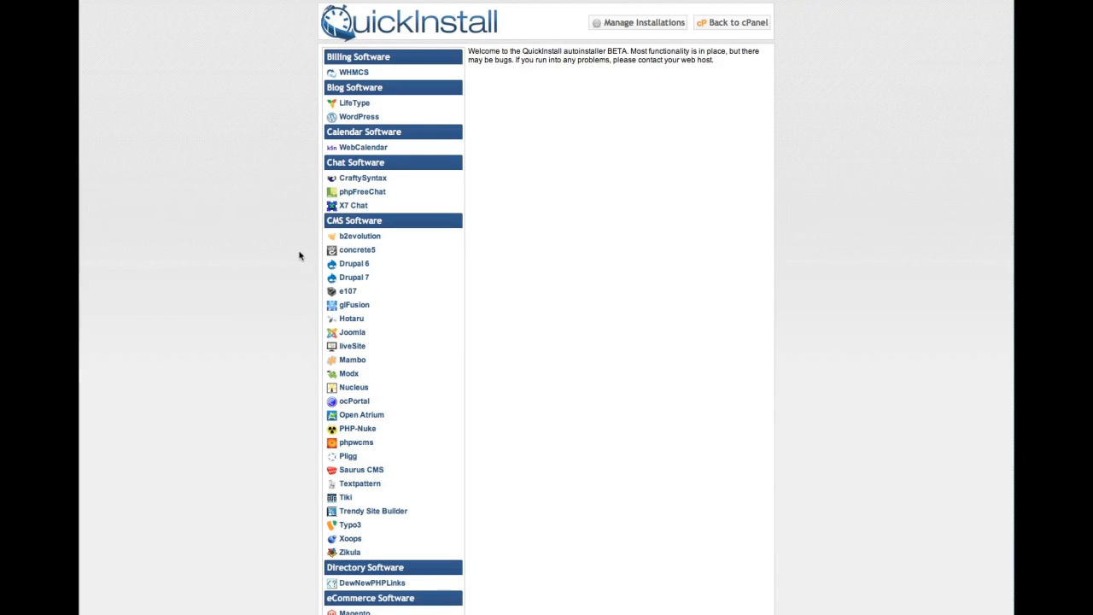
Step: Browse QuickInstall's software categories from Billing and Blog through Wiki Software and back
scroll(299, 255, "down", 1)
scroll(299, 255, "down", 5)
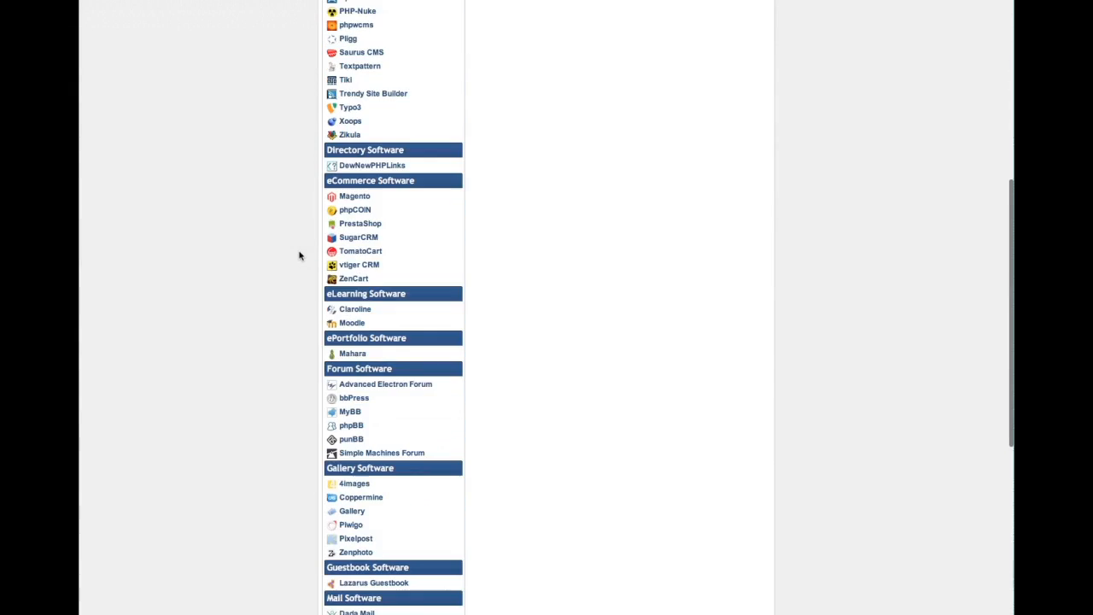
scroll(298, 256, "down", 3)
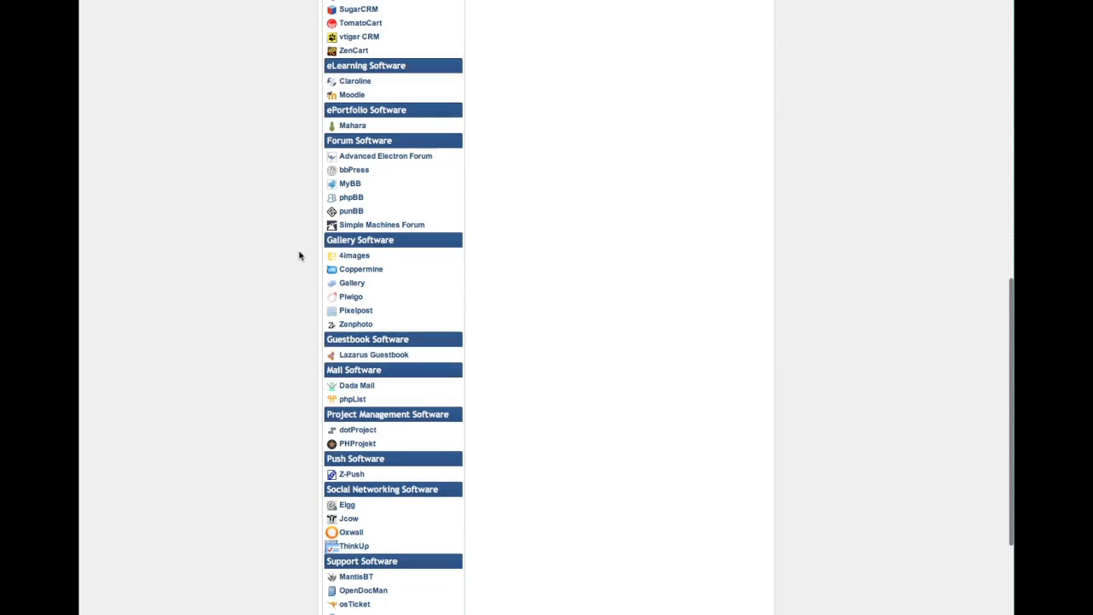
scroll(299, 256, "down", 1)
scroll(299, 255, "down", 1)
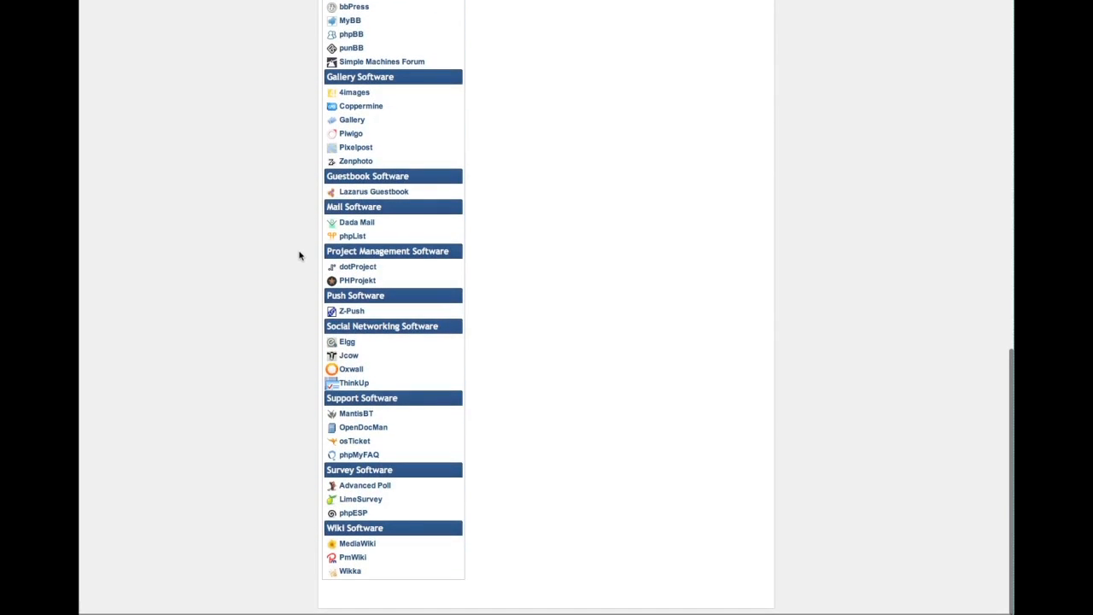
scroll(299, 255, "up", 1)
scroll(299, 255, "up", 4)
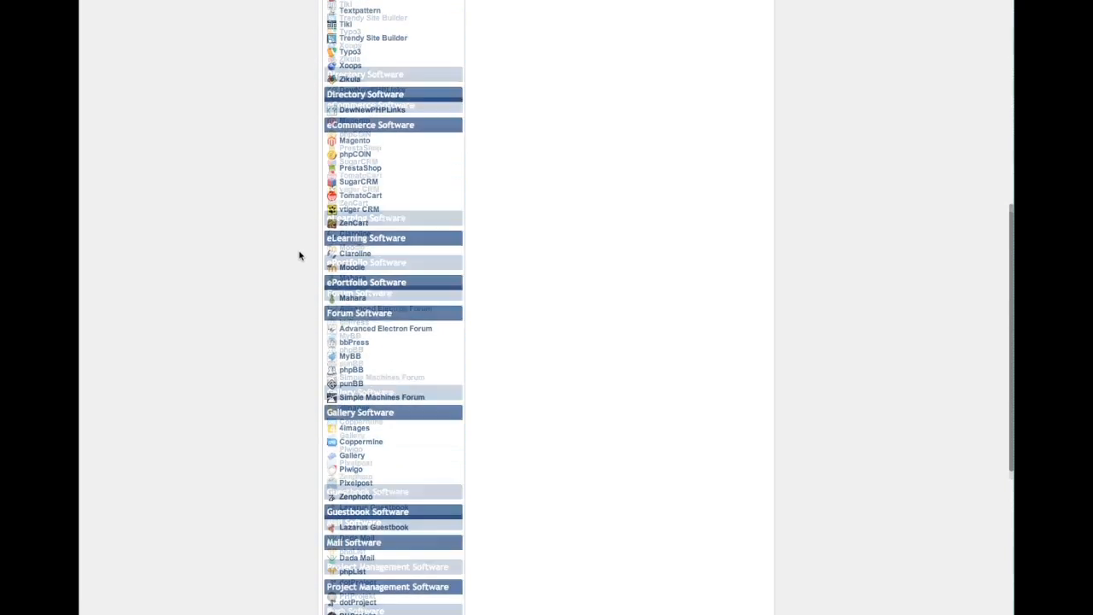
scroll(299, 255, "up", 5)
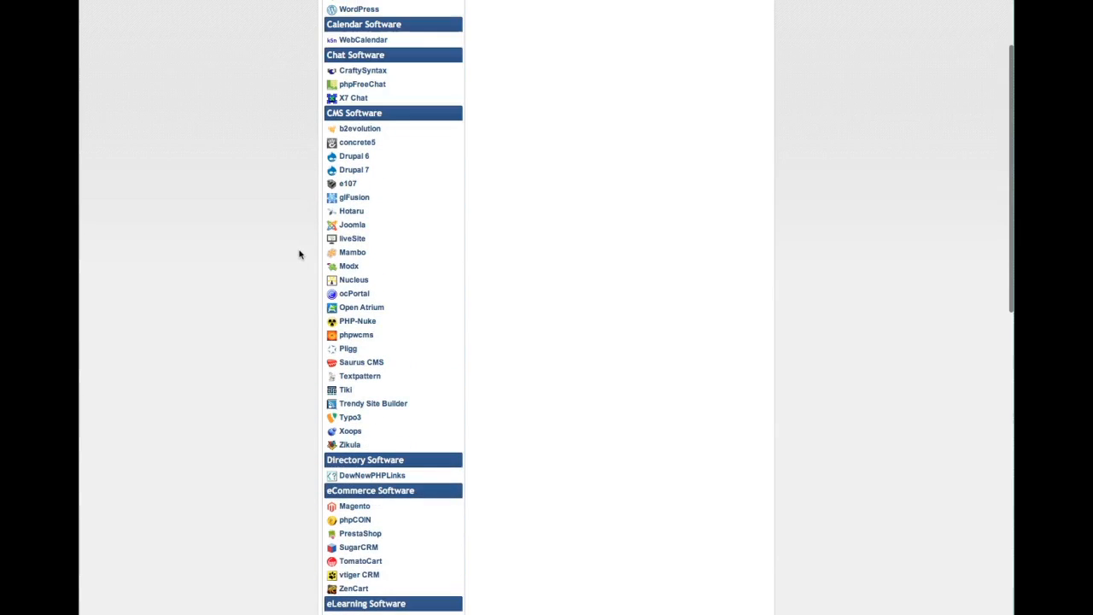
scroll(299, 253, "up", 1)
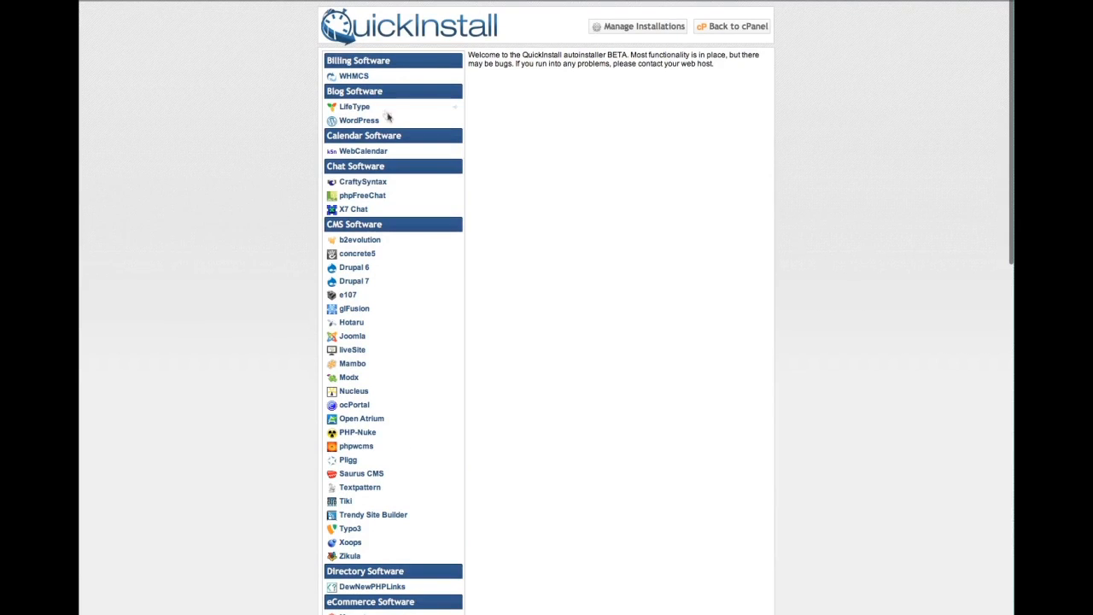
Step: Pick WordPress 3.5 (26.44 MB) under Blog Software and continue to its install form
left_click(362, 123)
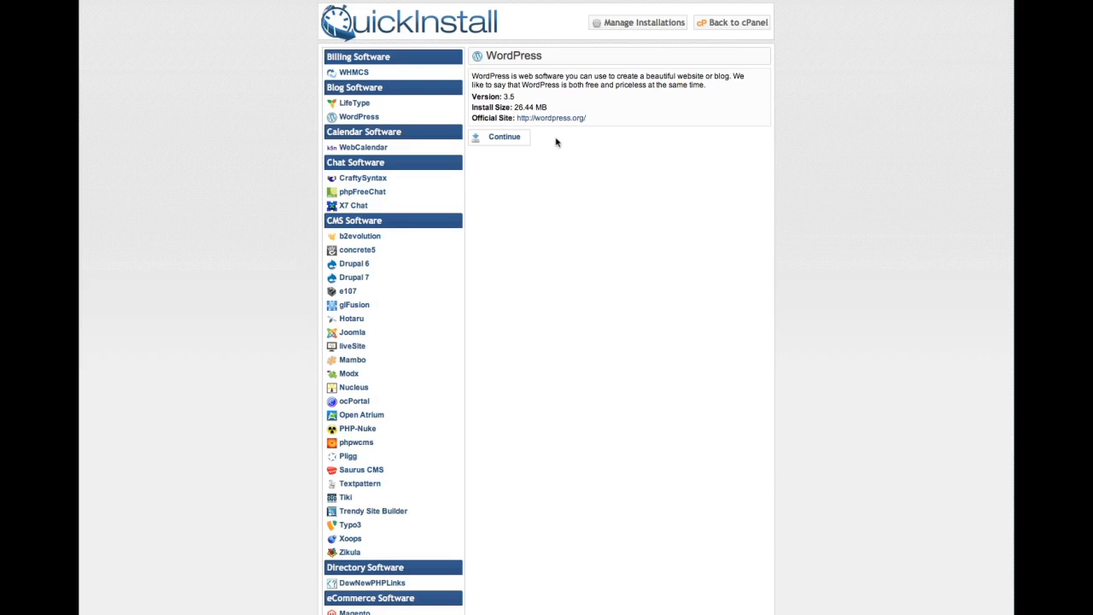
left_click(516, 140)
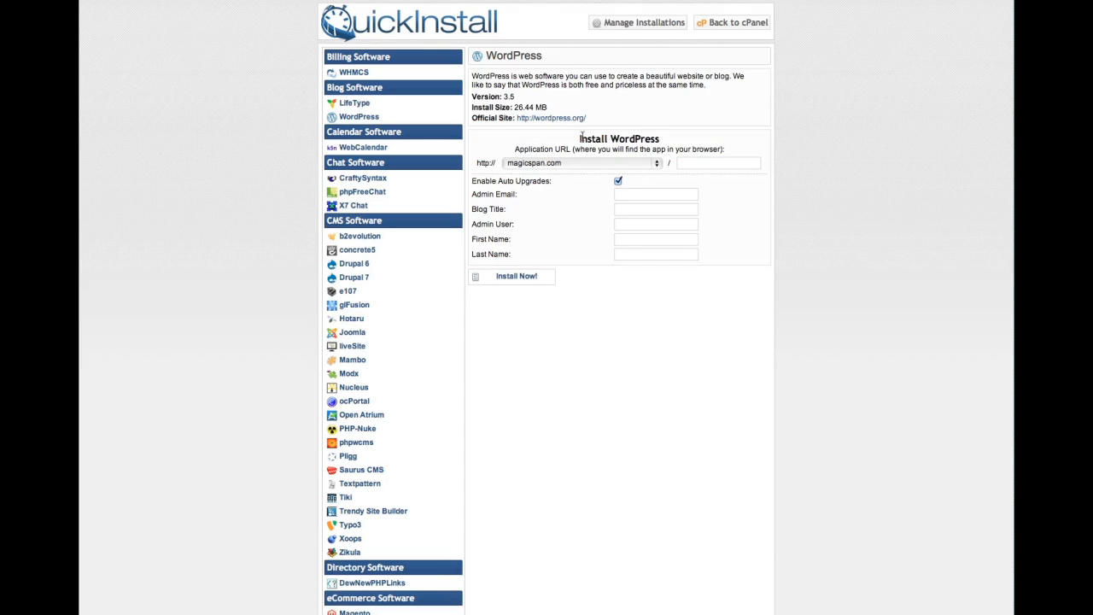
Step: Set the application URL domain to stuffwewant.southgeek.me and move to the path field
left_click(657, 163)
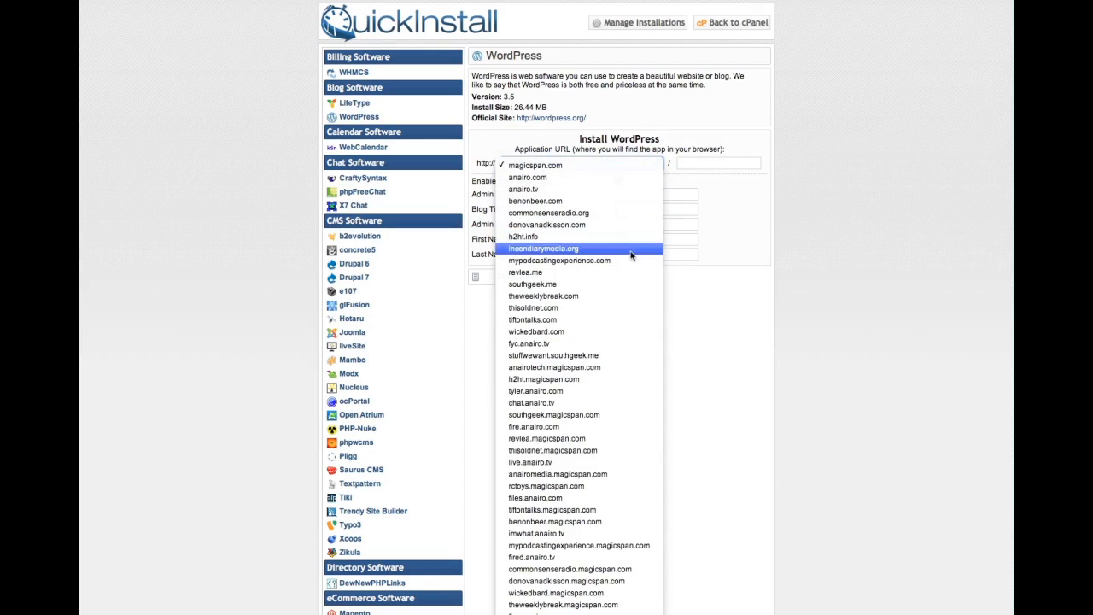
left_click(563, 355)
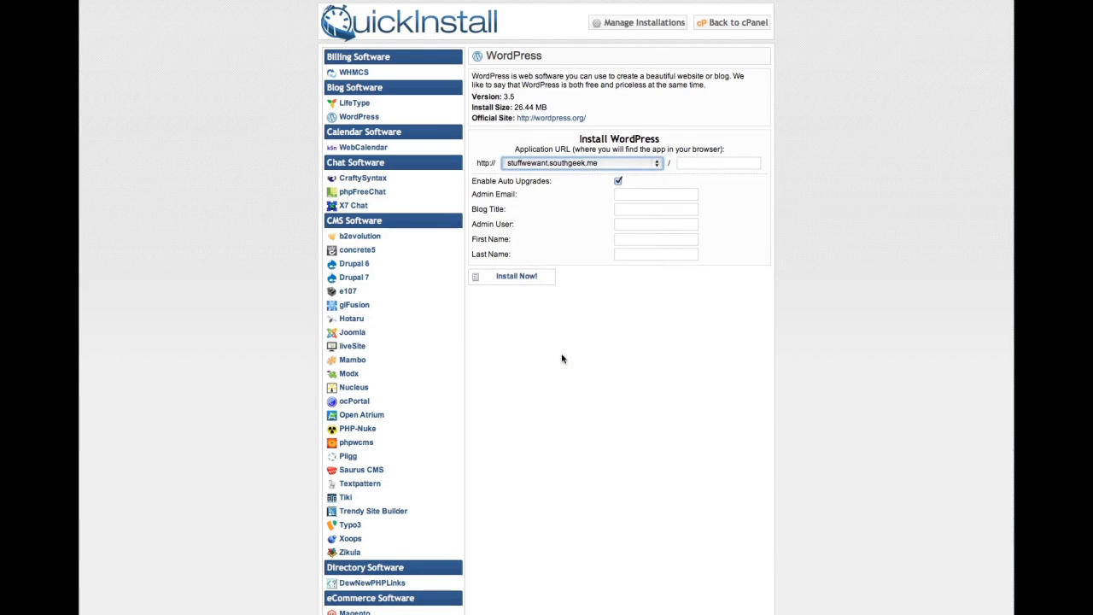
left_click(708, 161)
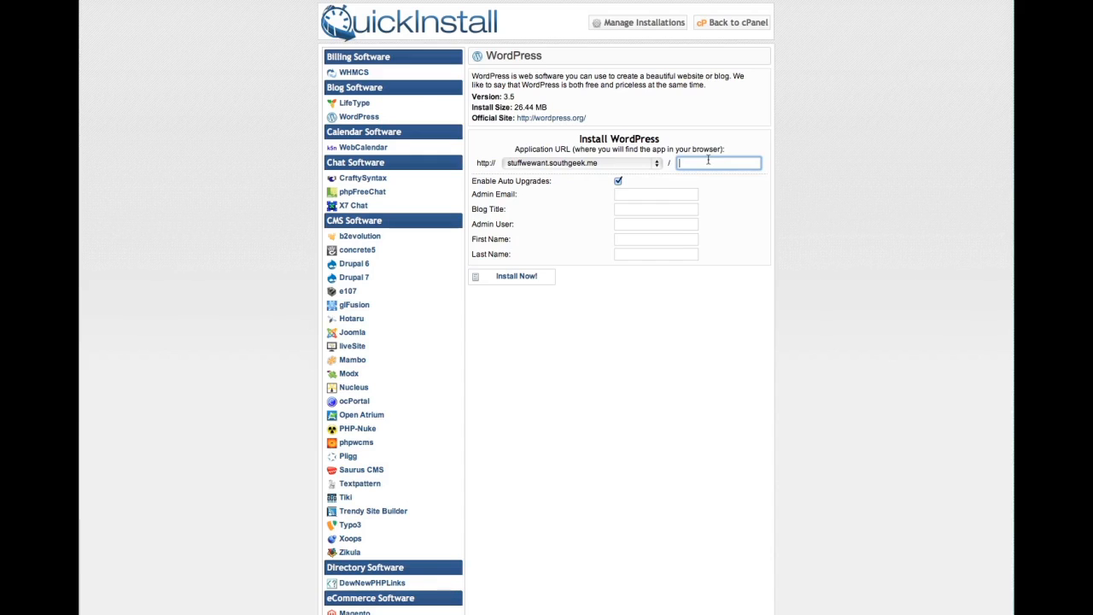
Step: Set the install path to 'wordpress', enter the admin e-mail, and title the blog 'Test Blog'
type("wordpress")
left_click(660, 194)
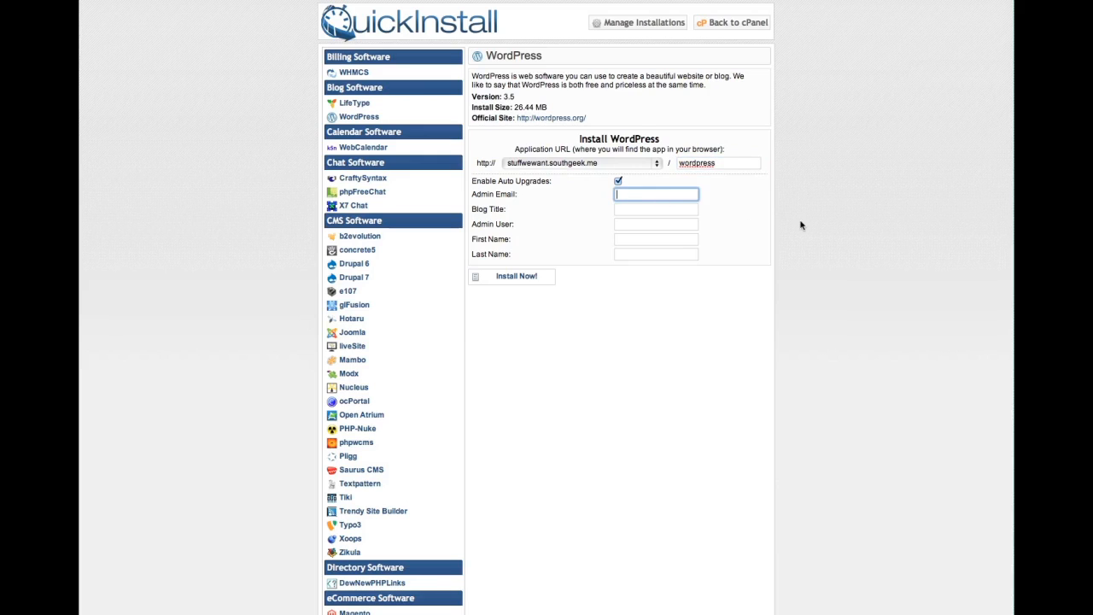
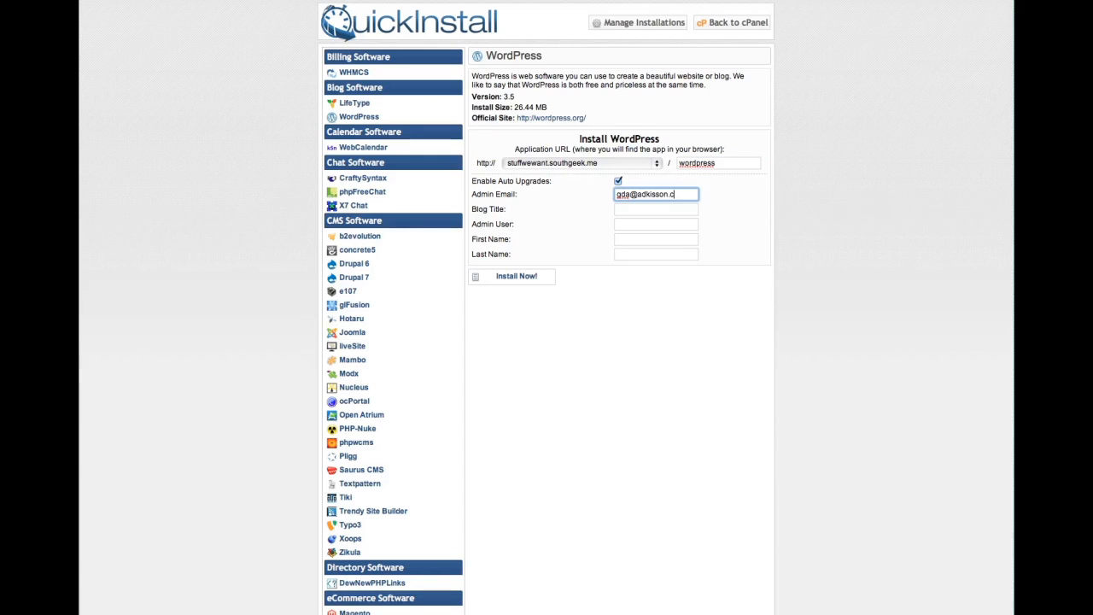
key("Tab")
type("Test Blog")
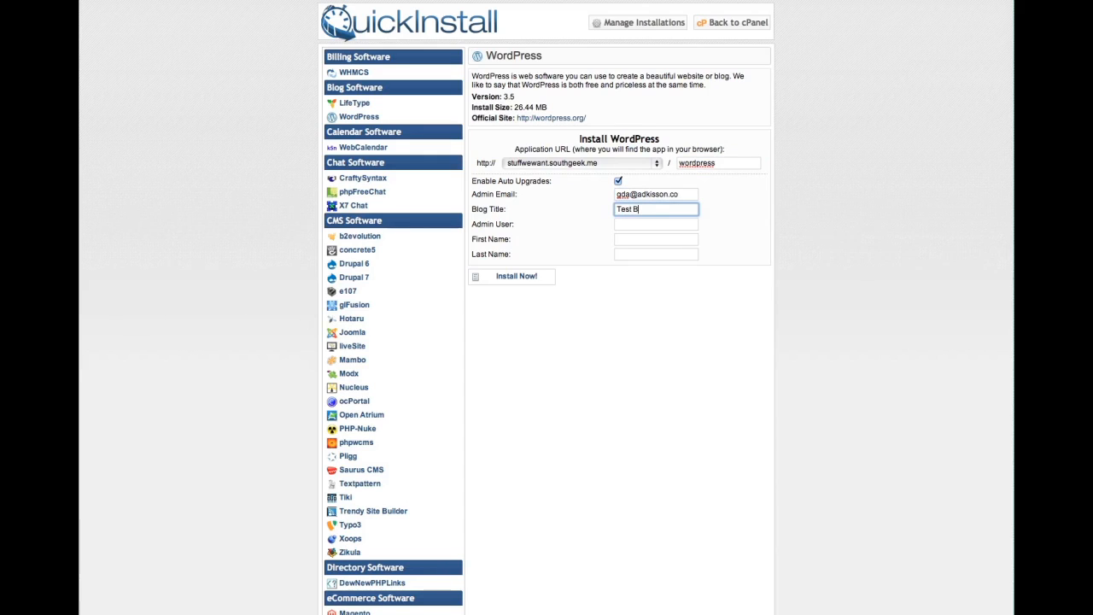
key("BackSpace")
key("BackSpace")
type("log")
Step: Fill in the admin username, first and last name, then install WordPress to 100%
key("Tab")
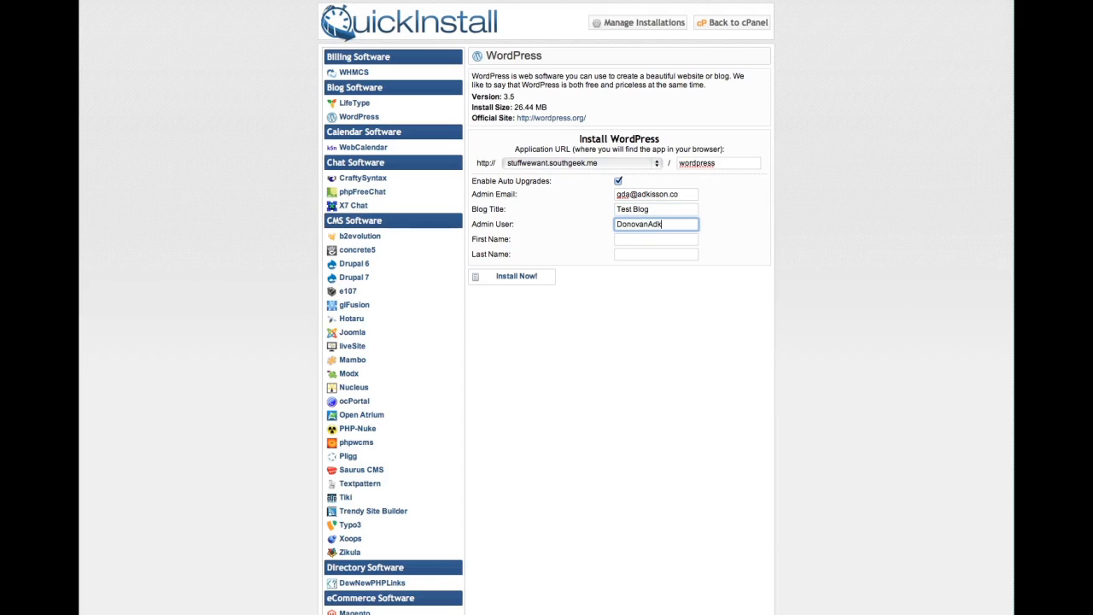
key("Tab")
key("Tab")
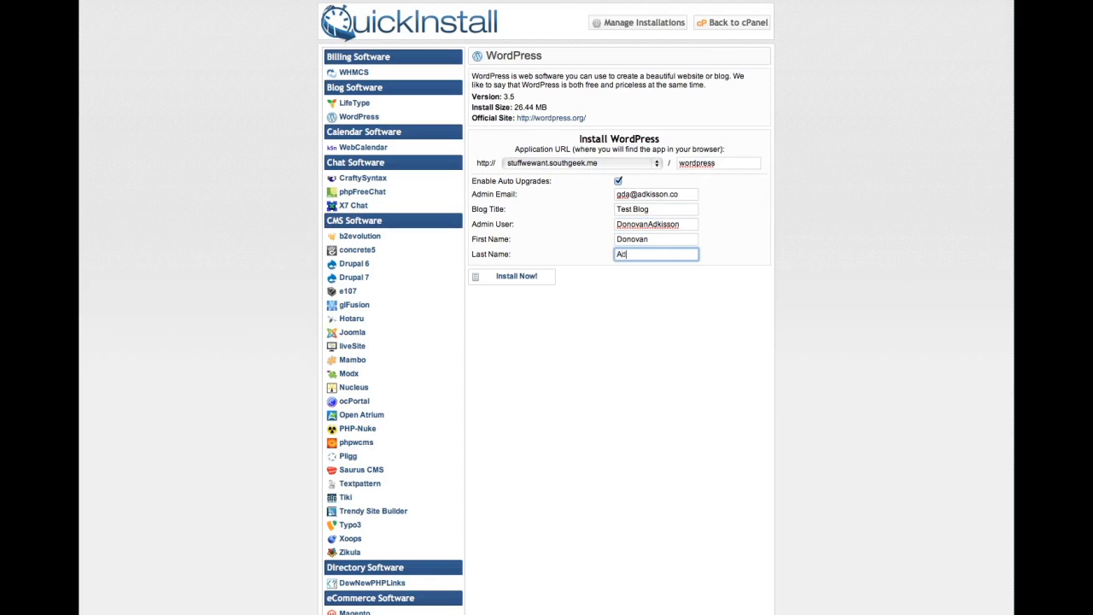
left_click(610, 290)
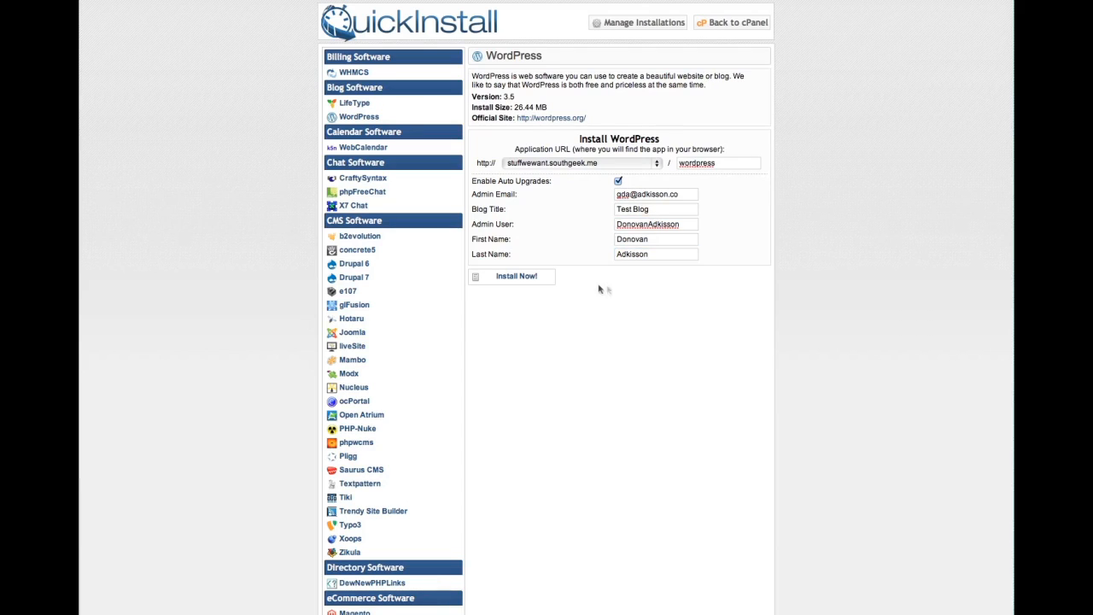
left_click(522, 280)
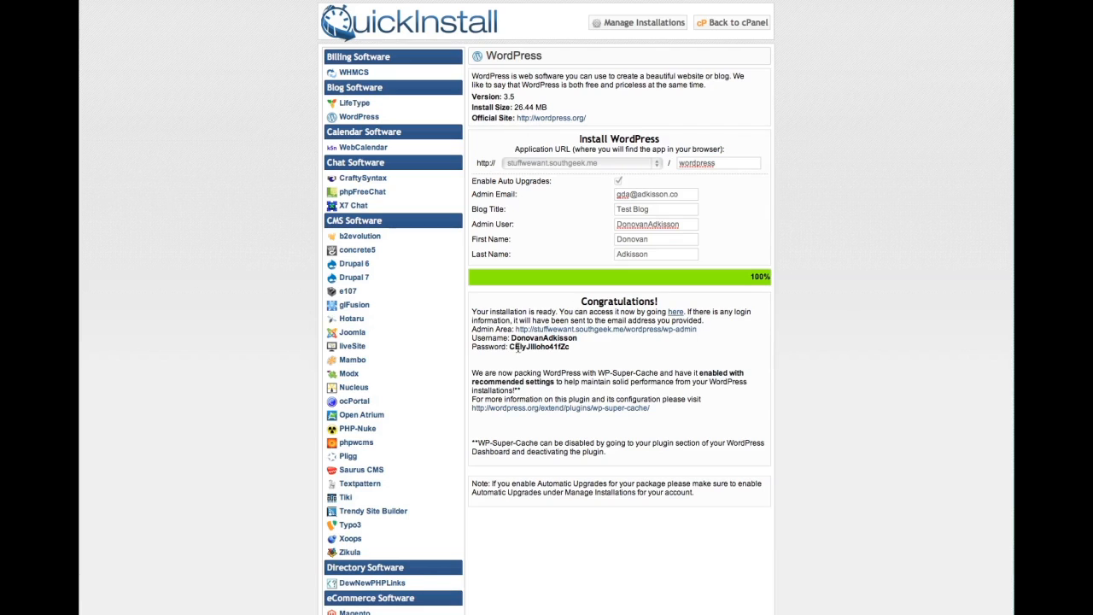
Step: Copy the generated admin password and open the new Test Blog site down to its Meta links
left_click_drag(510, 346, 569, 347)
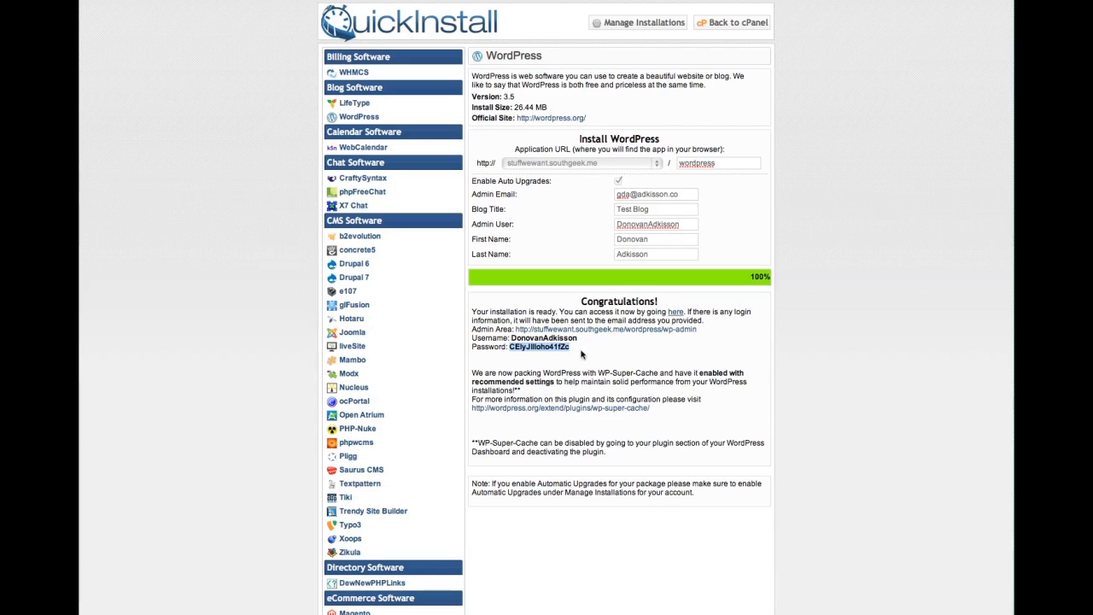
left_click(676, 314)
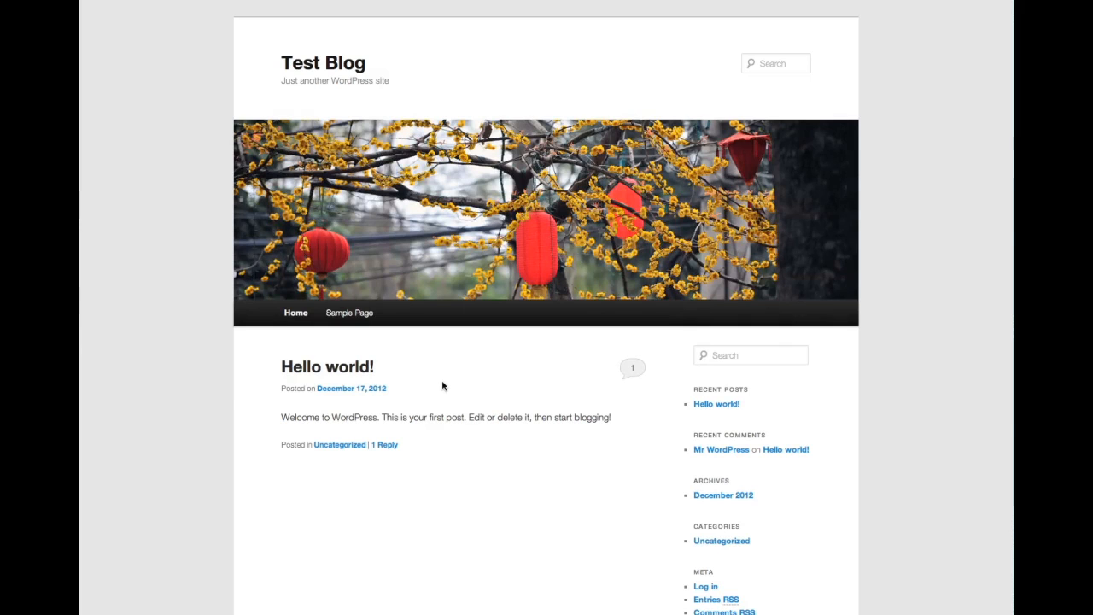
scroll(536, 429, "down", 3)
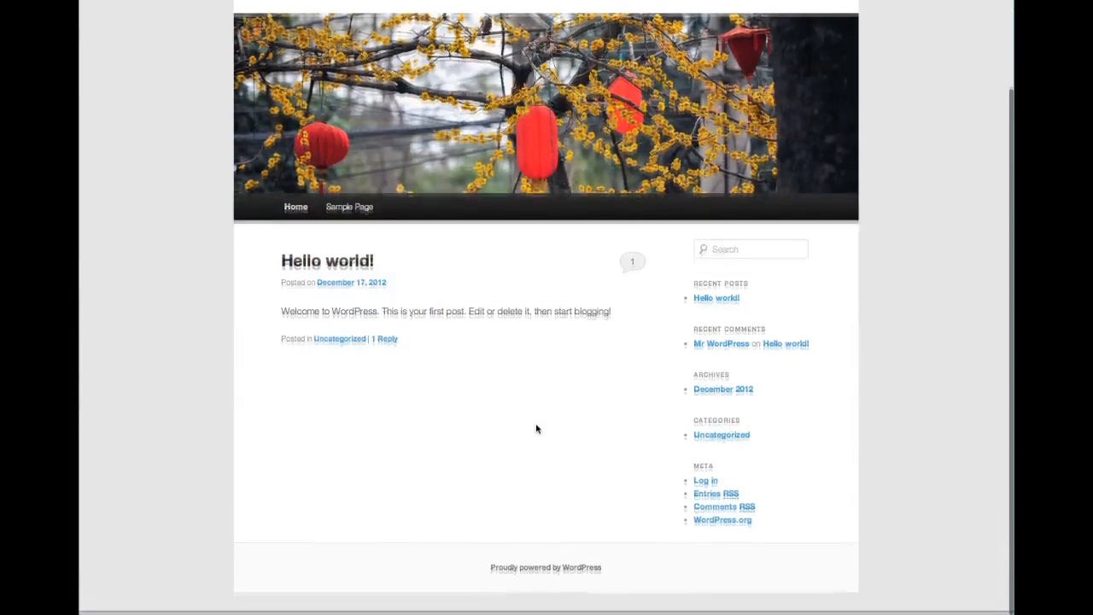
Step: Log in with the admin username and pasted password, declining Safari's offer to save it
left_click(705, 486)
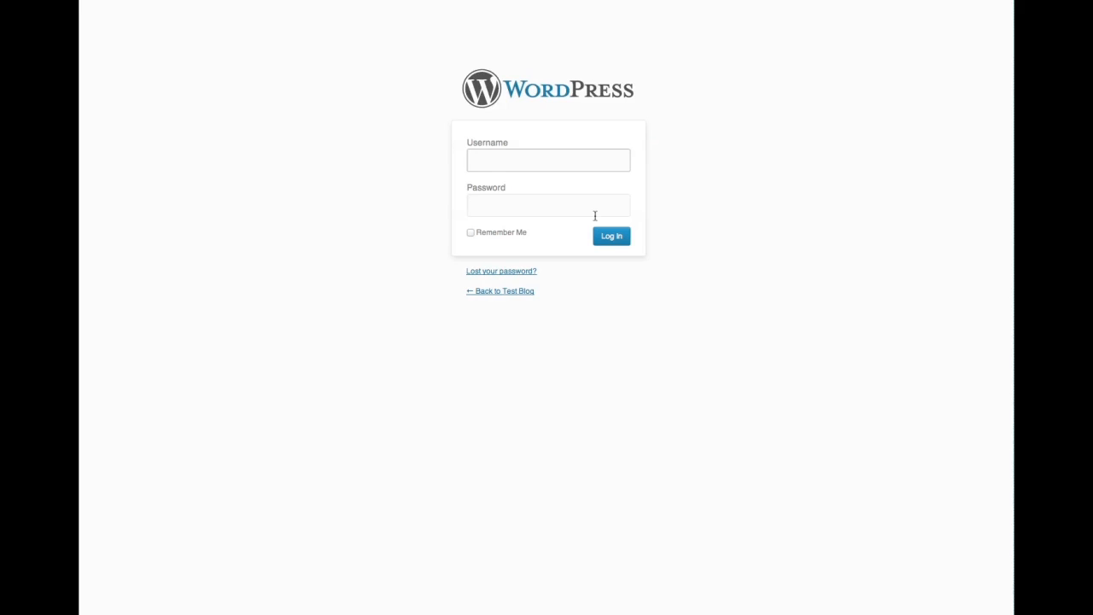
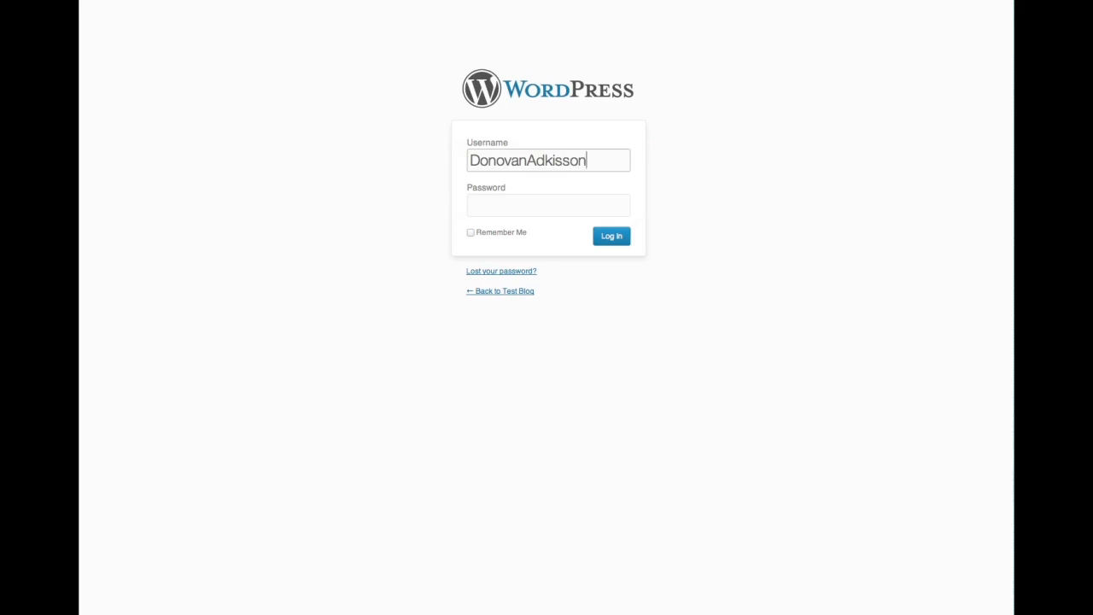
key("Tab")
key("super+v")
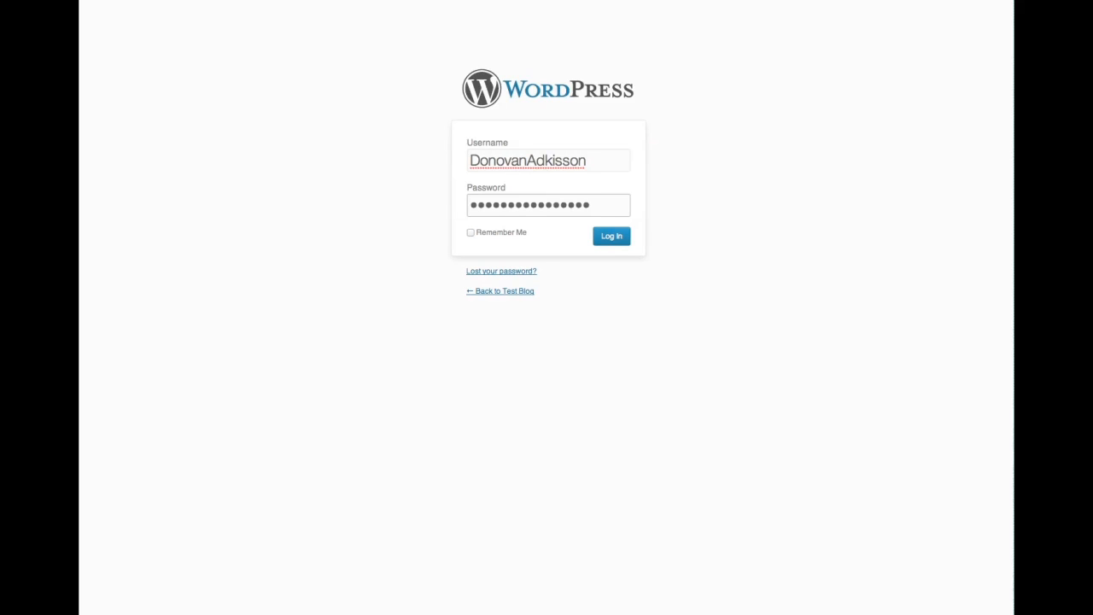
left_click(612, 238)
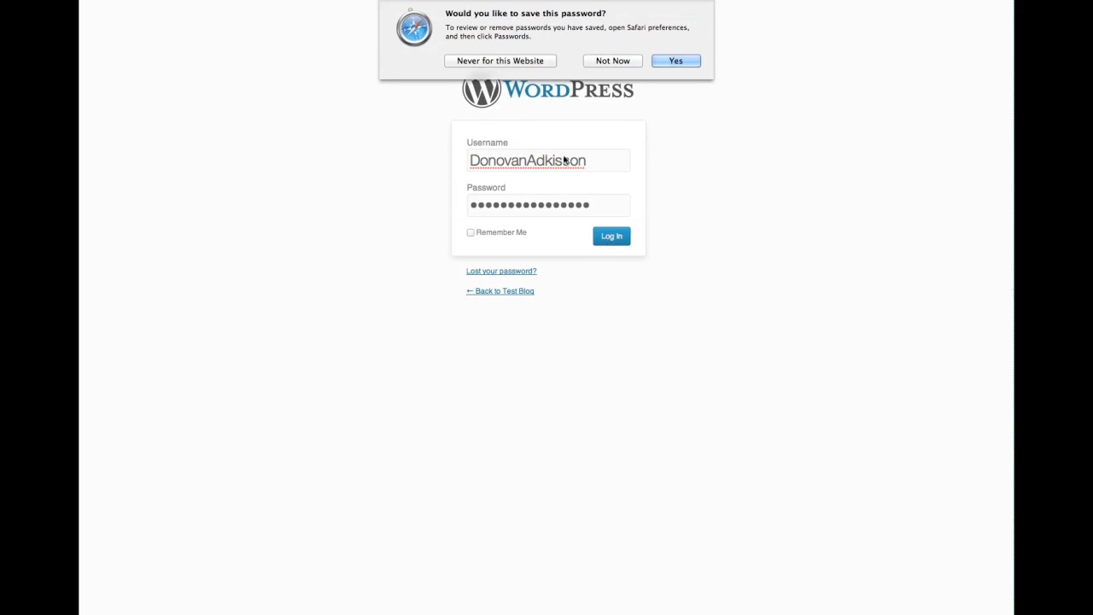
left_click(500, 62)
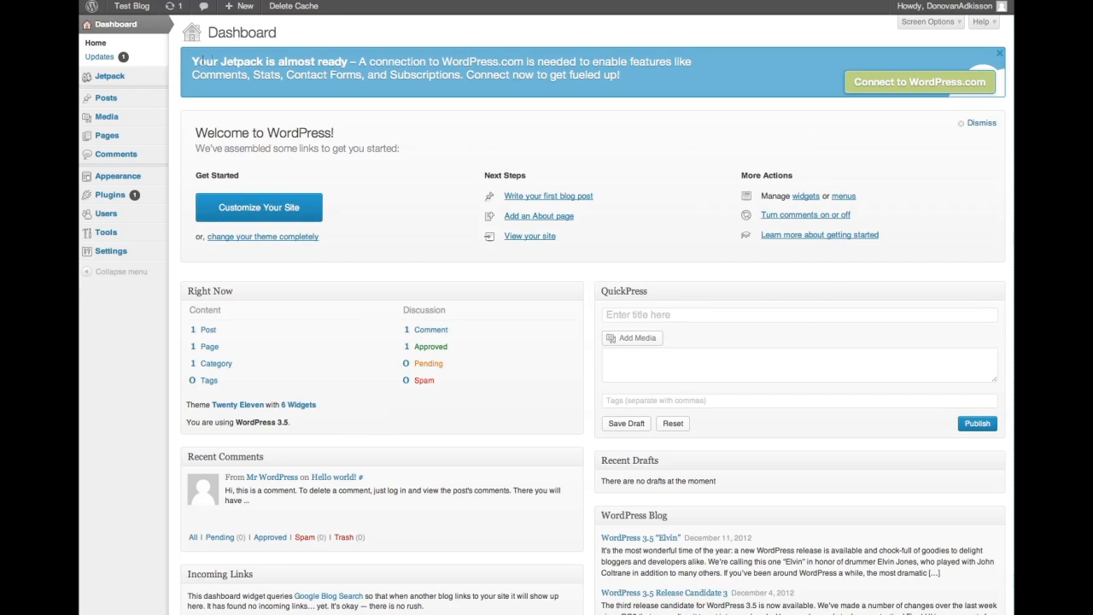
Step: Open Jetpack and review its features like Publicize, Notifications and Stats
left_click(108, 77)
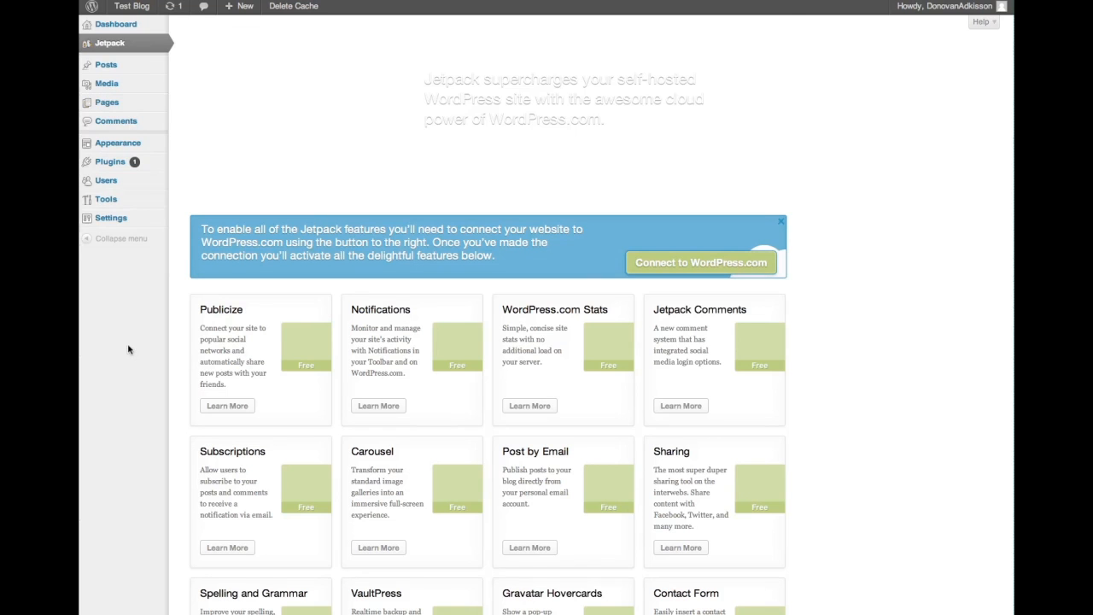
scroll(128, 346, "down", 2)
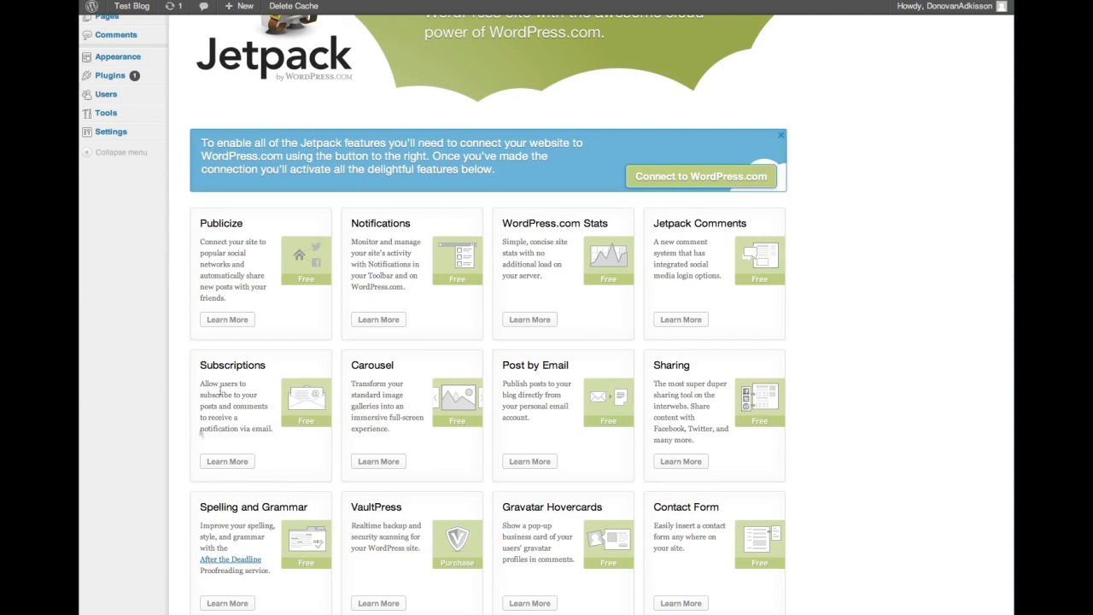
scroll(252, 376, "down", 5)
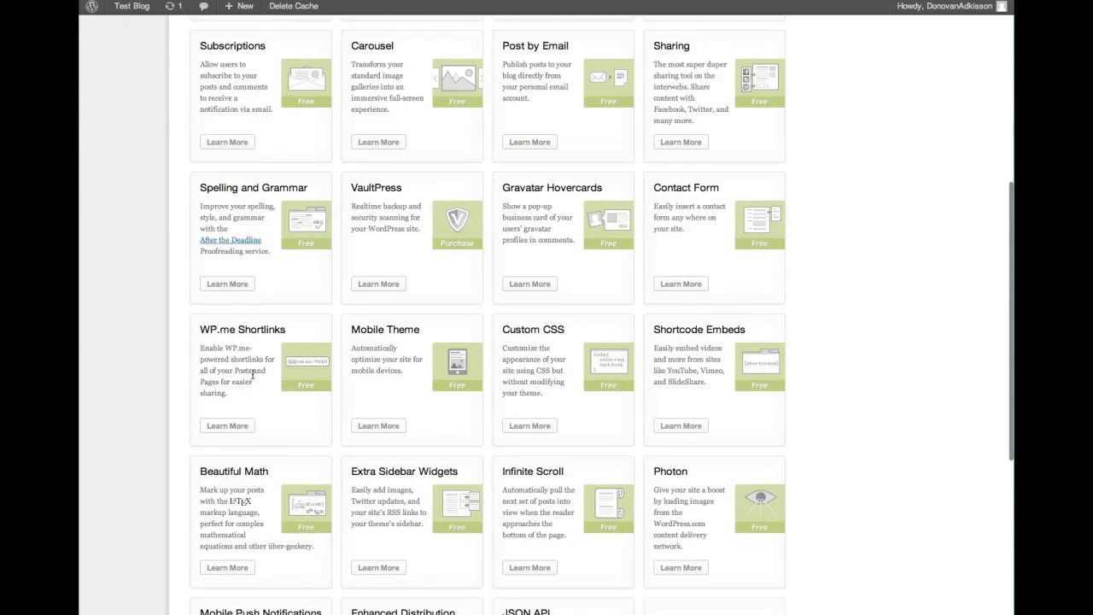
scroll(252, 376, "up", 7)
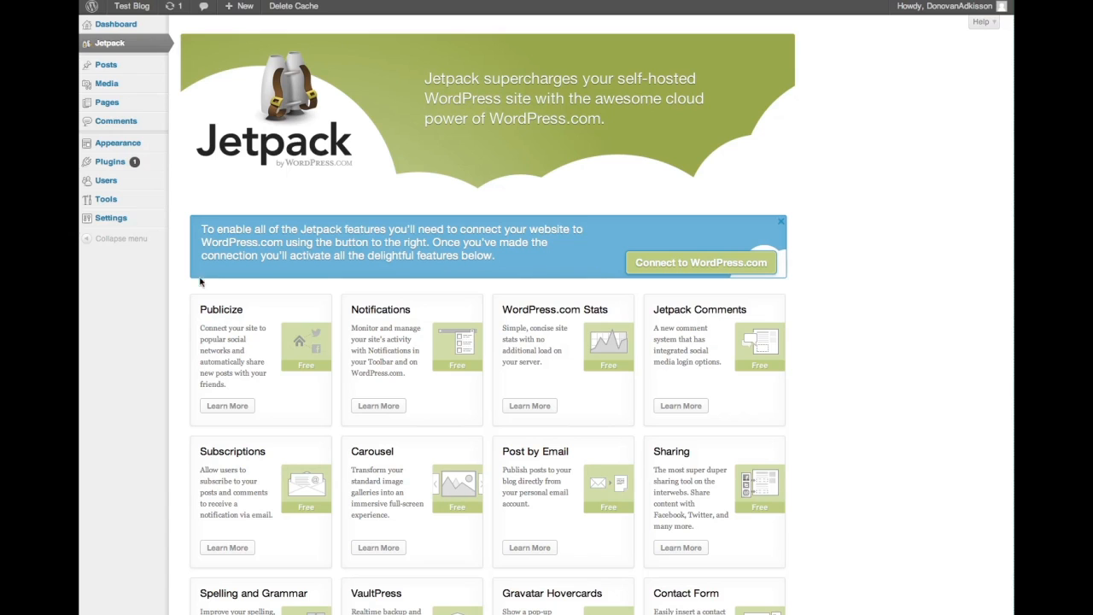
Step: Update all plugins, bringing Akismet from 2.5.6 to 2.5.7, then view the installed plugins list
left_click(173, 7)
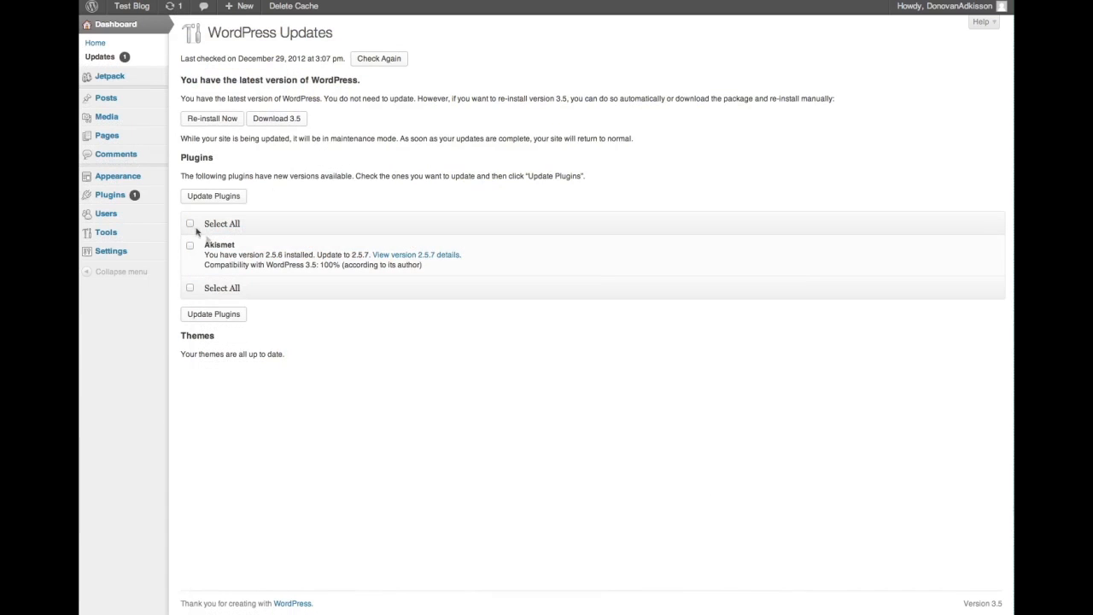
left_click(191, 224)
left_click(226, 197)
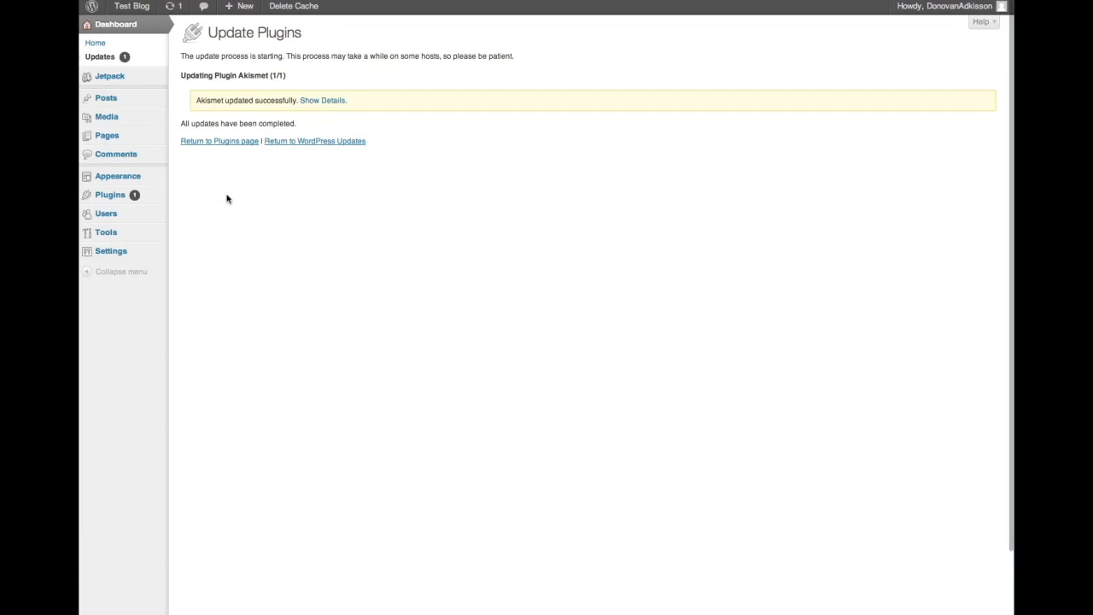
left_click(119, 200)
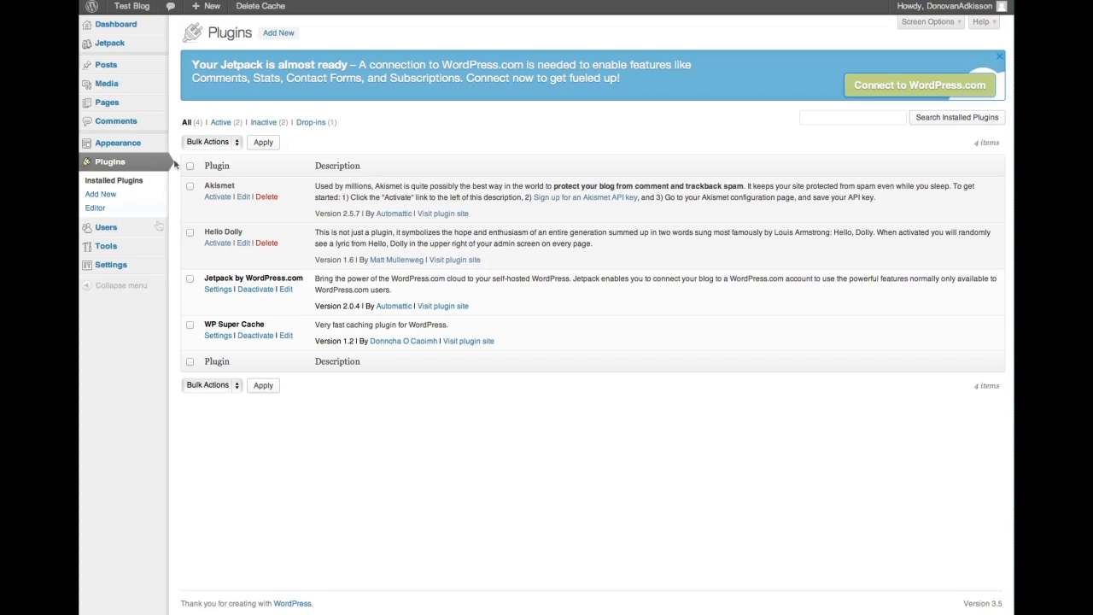
Step: Review the blog's General Settings, then return through QuickInstall to the cPanel home page
mouse_move(141, 269)
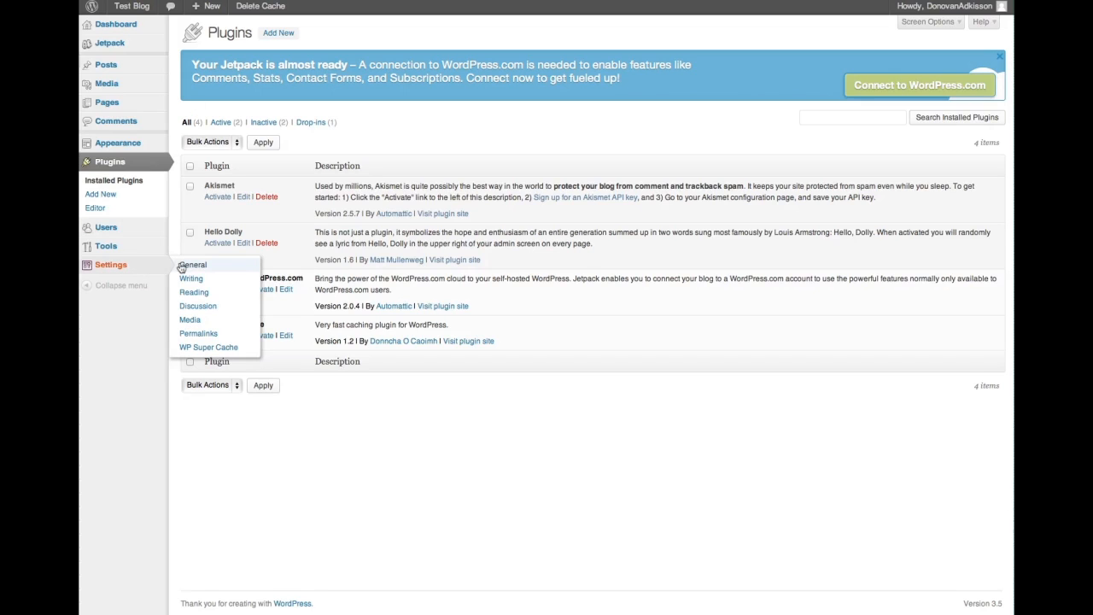
left_click(182, 265)
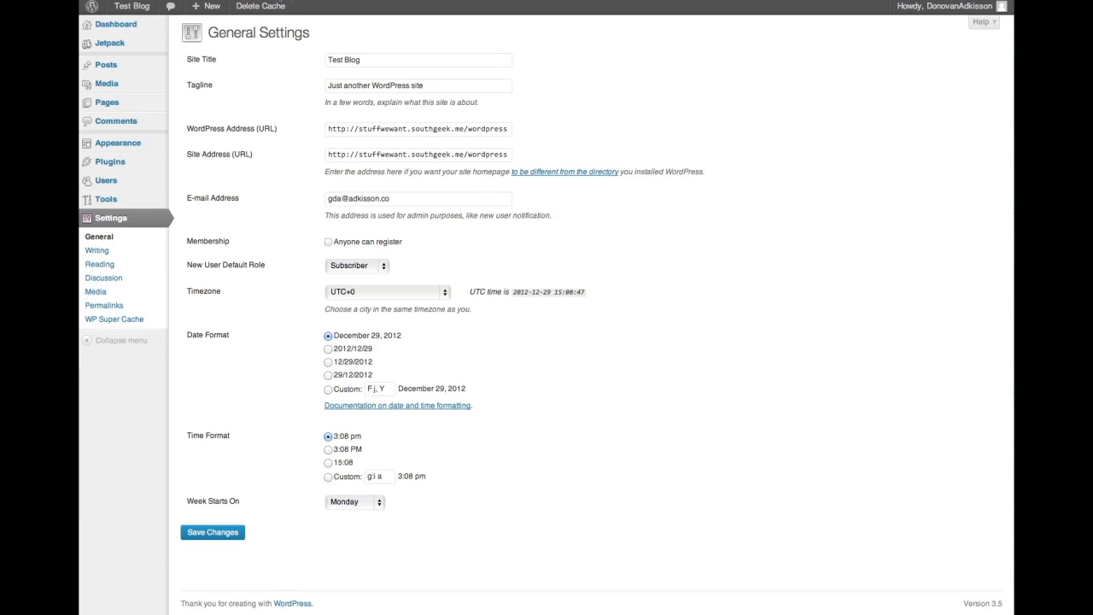
left_click(283, 0)
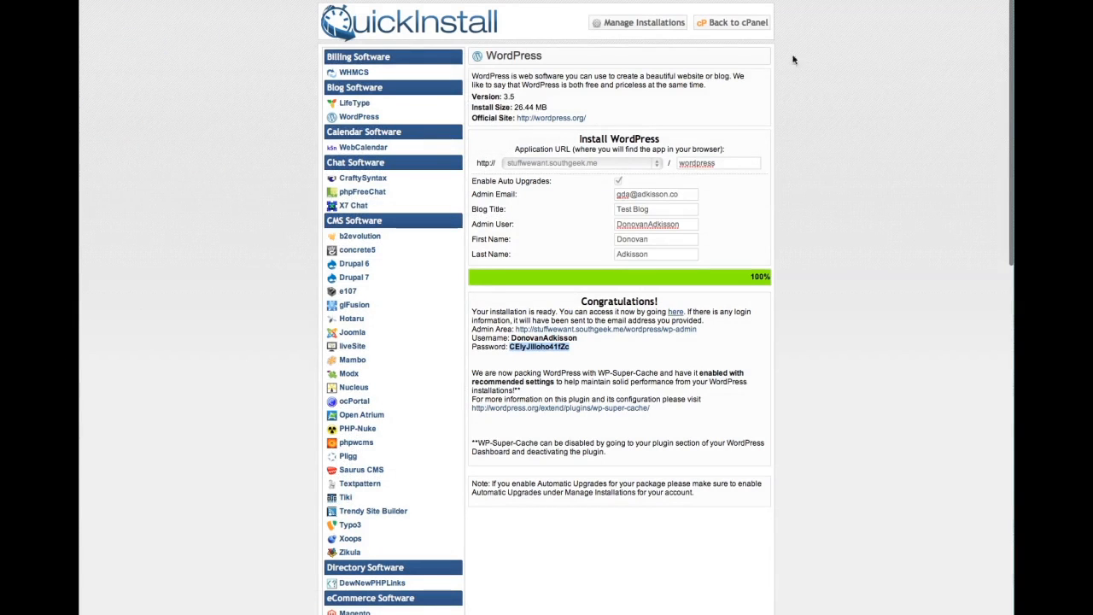
left_click(727, 24)
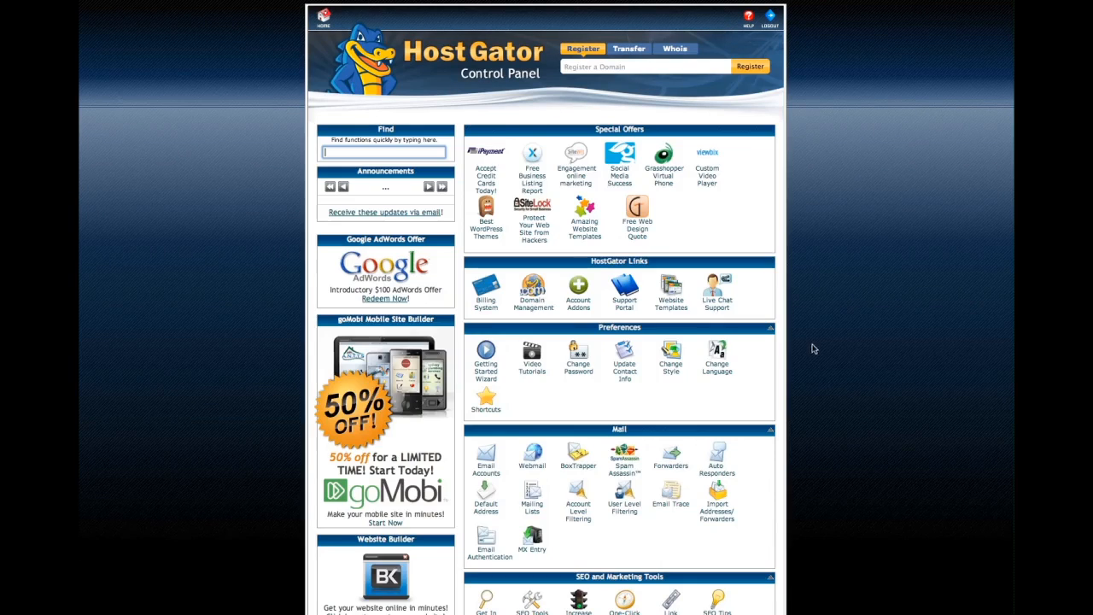
scroll(846, 353, "down", 5)
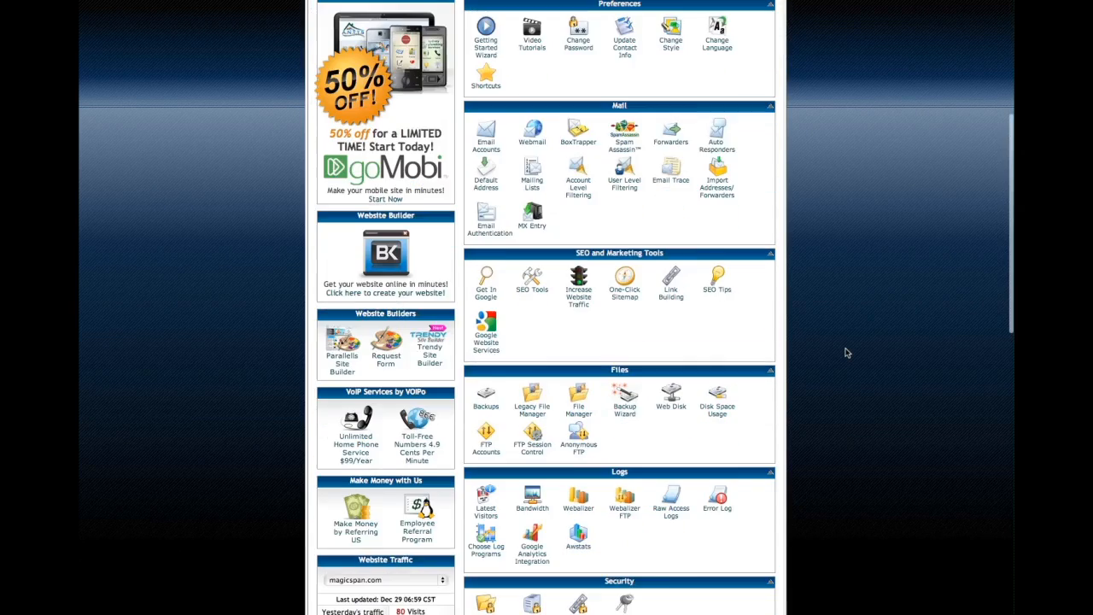
scroll(846, 353, "up", 1)
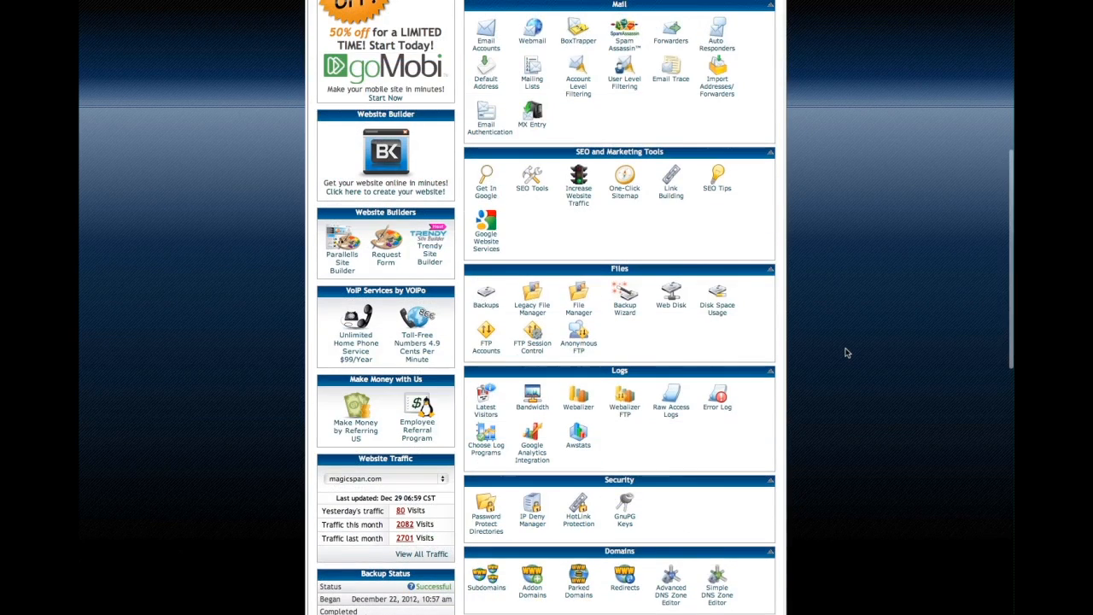